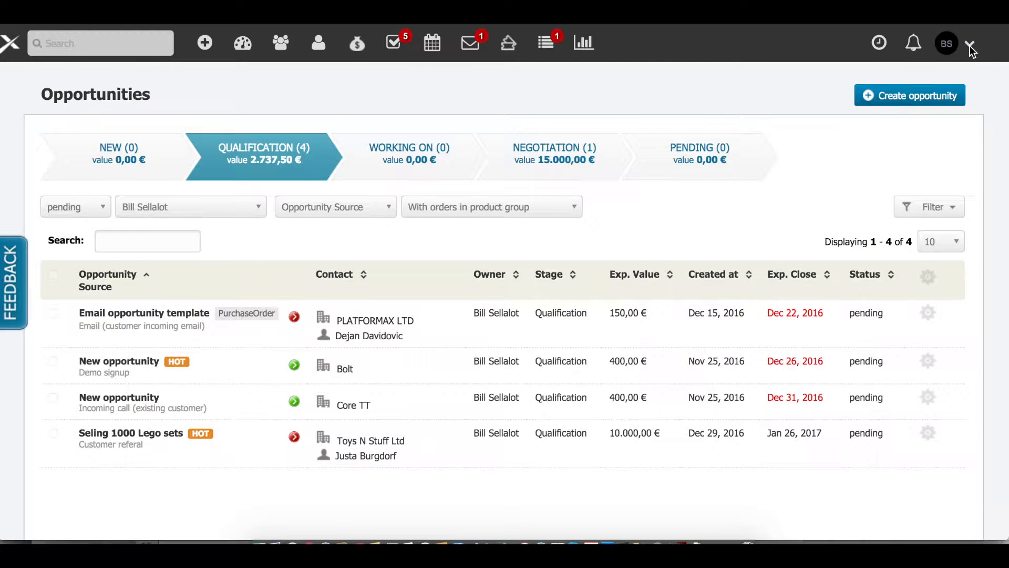
Open the Data Import page from the account's settings
click(971, 46)
click(970, 48)
click(970, 49)
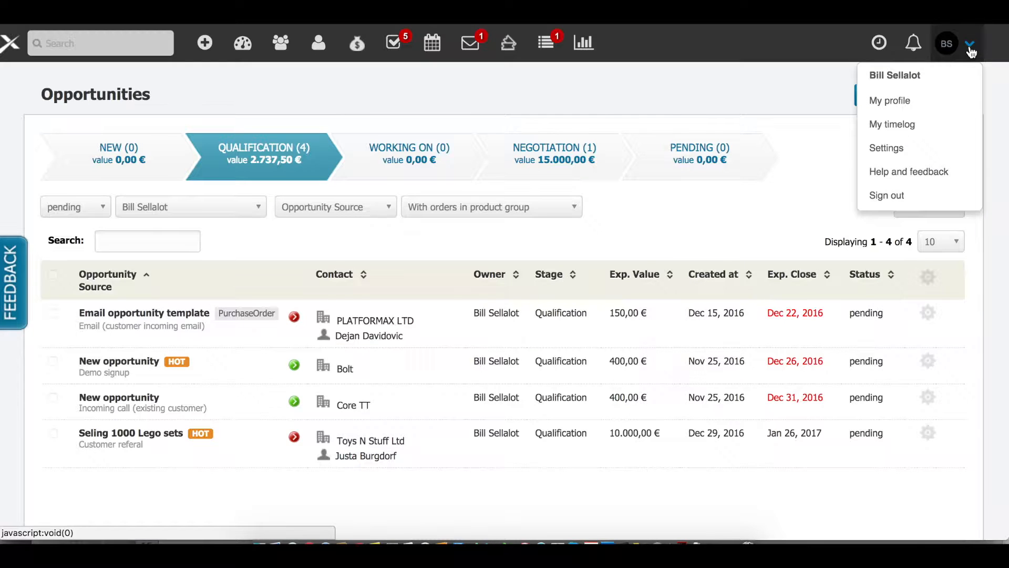
click(887, 149)
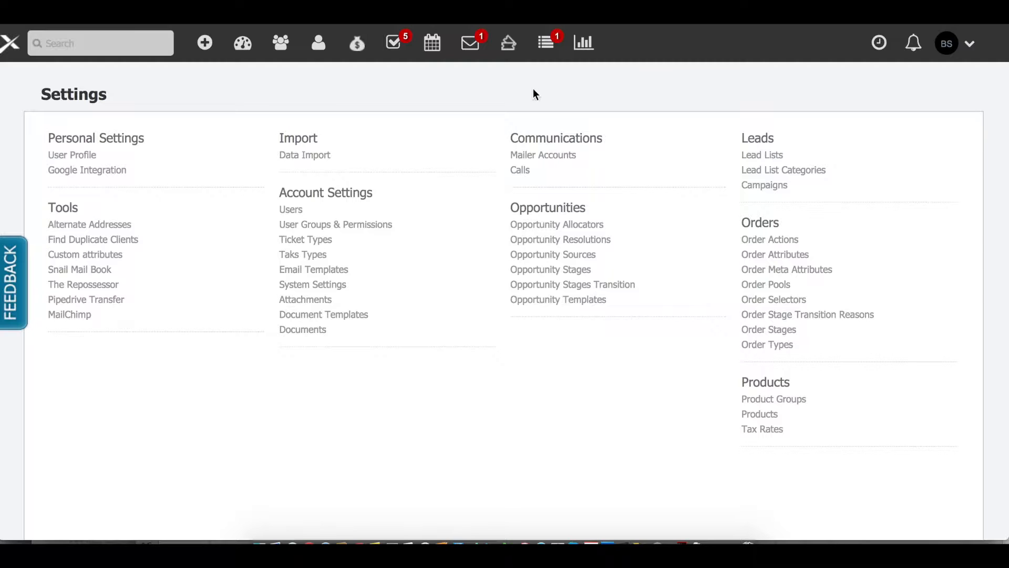
click(303, 155)
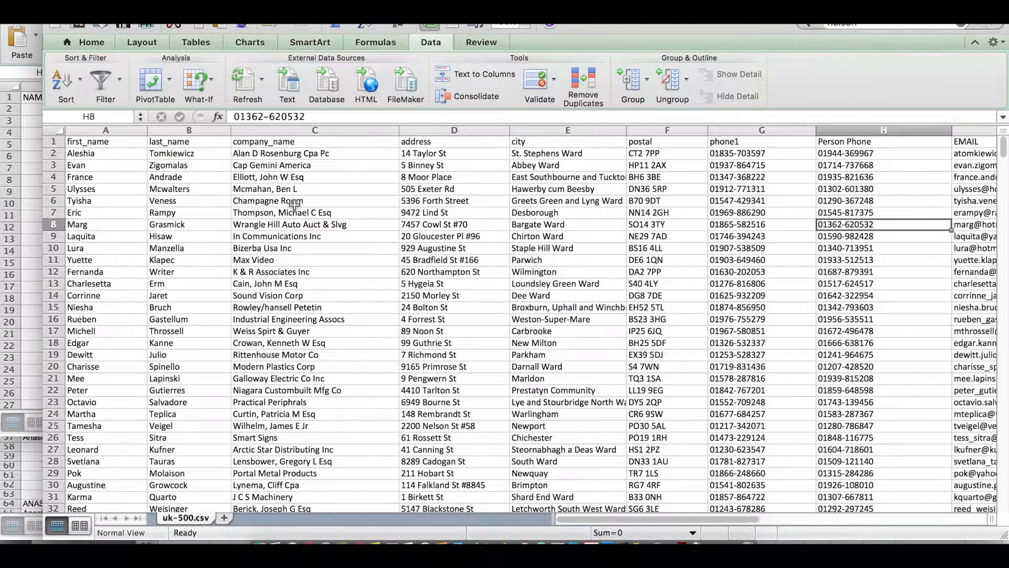
Start a company import and upload test_import_file.xls as its data file
scroll(295, 207, right, 10)
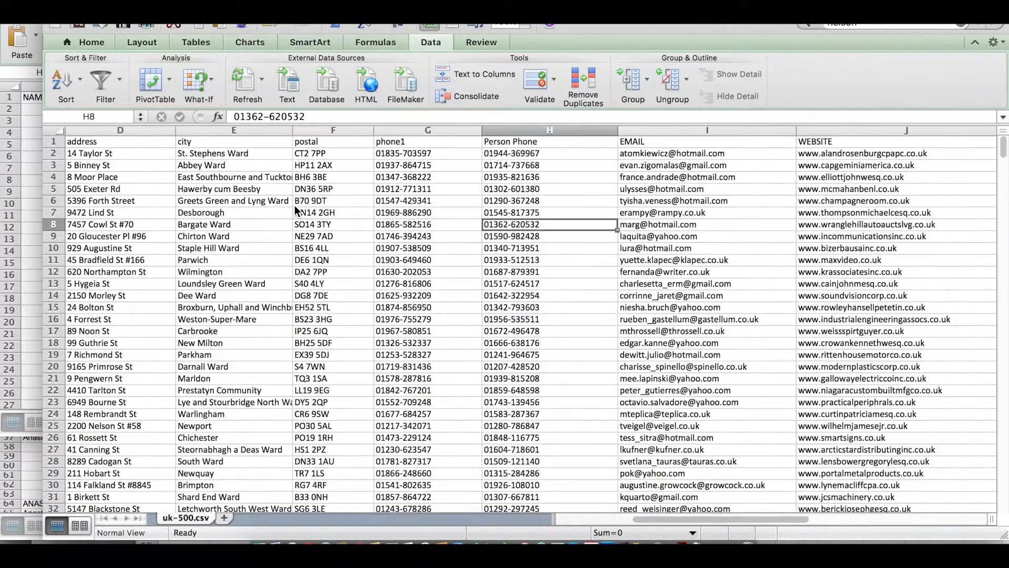
scroll(295, 210, left, 10)
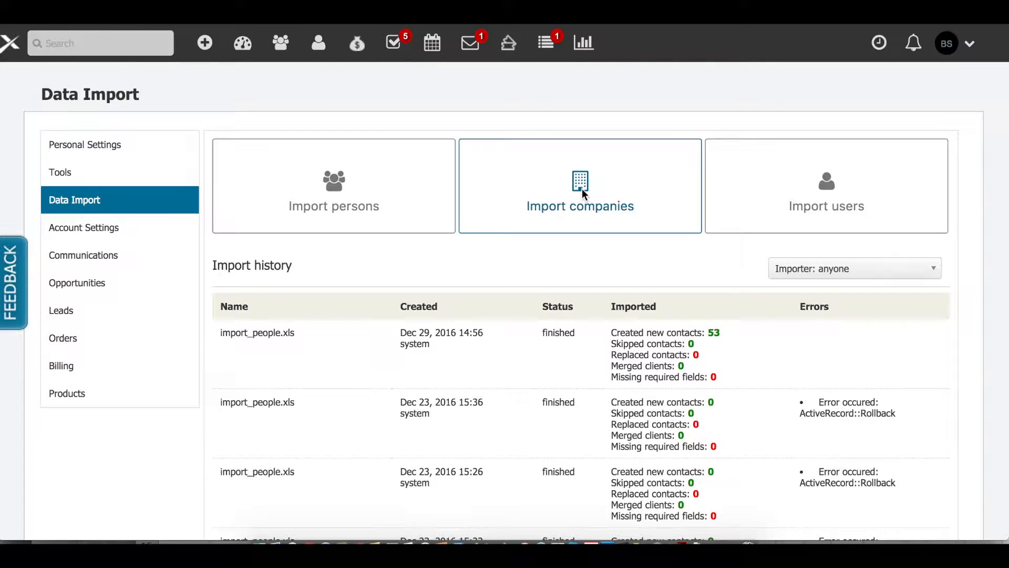
click(581, 188)
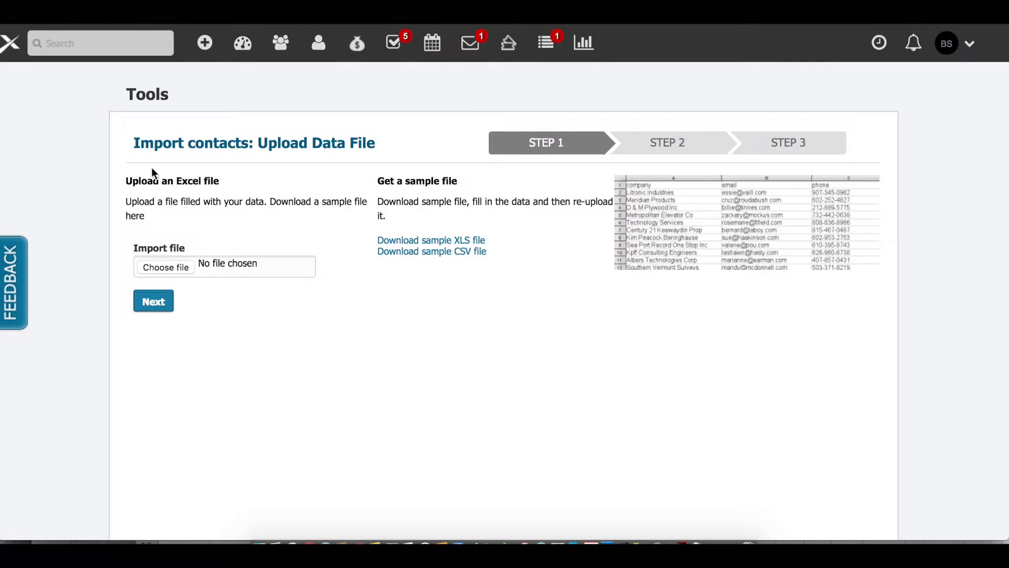
click(165, 268)
click(429, 205)
click(750, 302)
click(150, 306)
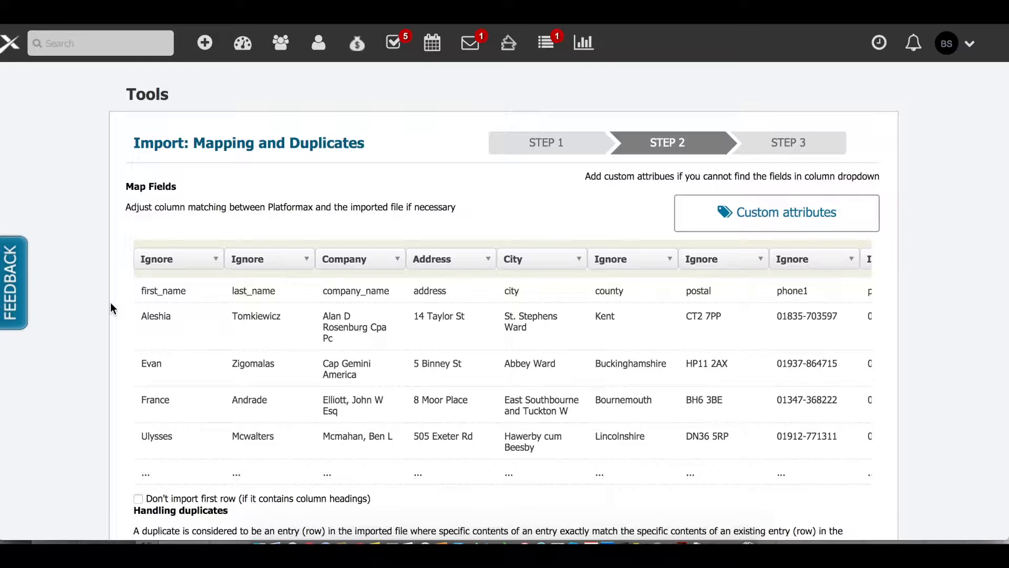
Map the postal column to Zipcode and the phone1 column to Phone
scroll(201, 310, right, 4)
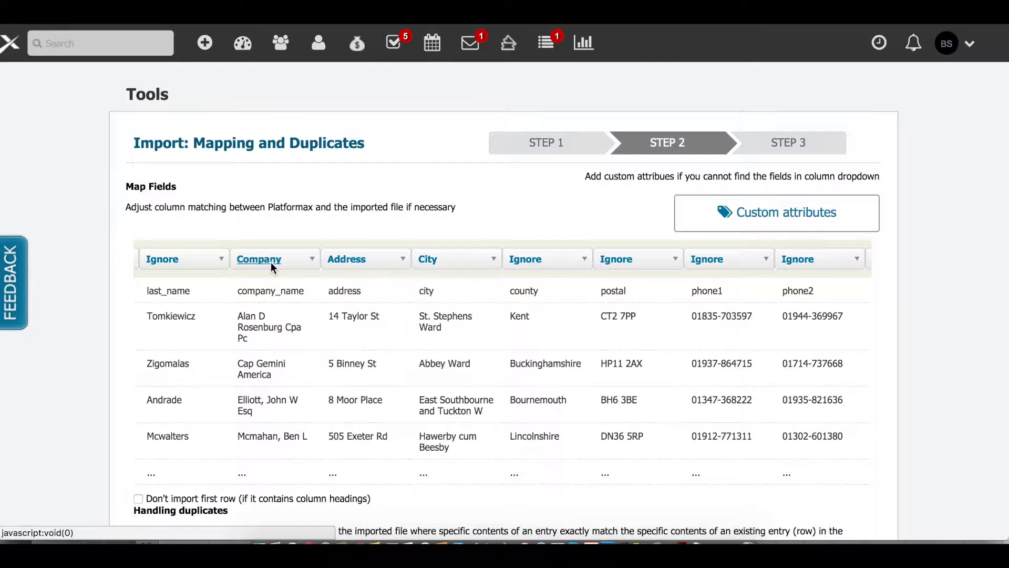
scroll(271, 263, right, 10)
click(368, 260)
scroll(379, 378, down, 3)
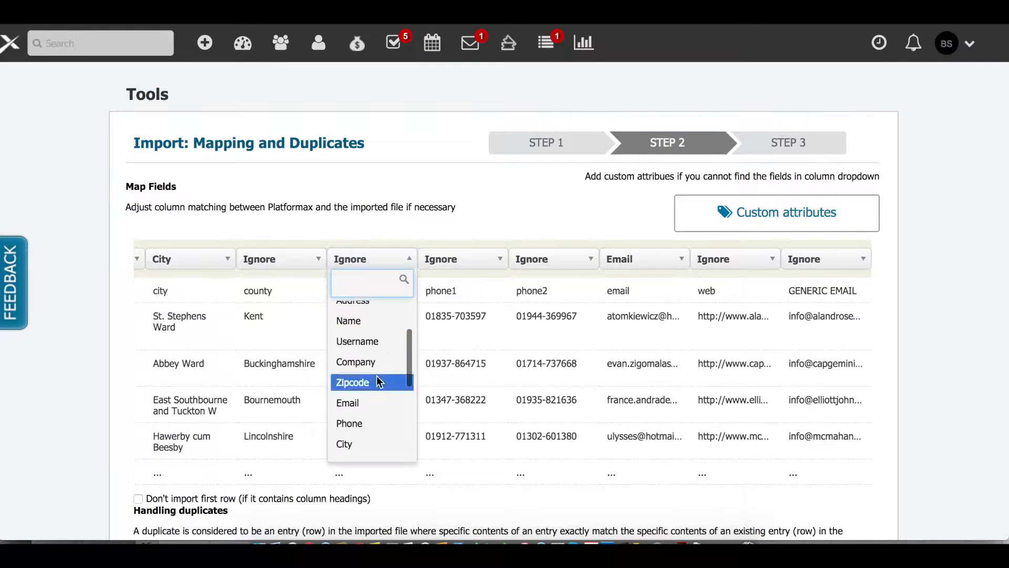
click(378, 380)
click(456, 259)
scroll(460, 371, down, 3)
click(456, 425)
Map the web column to Website and the GENERIC EMAIL column to Email
click(723, 259)
scroll(726, 413, down, 5)
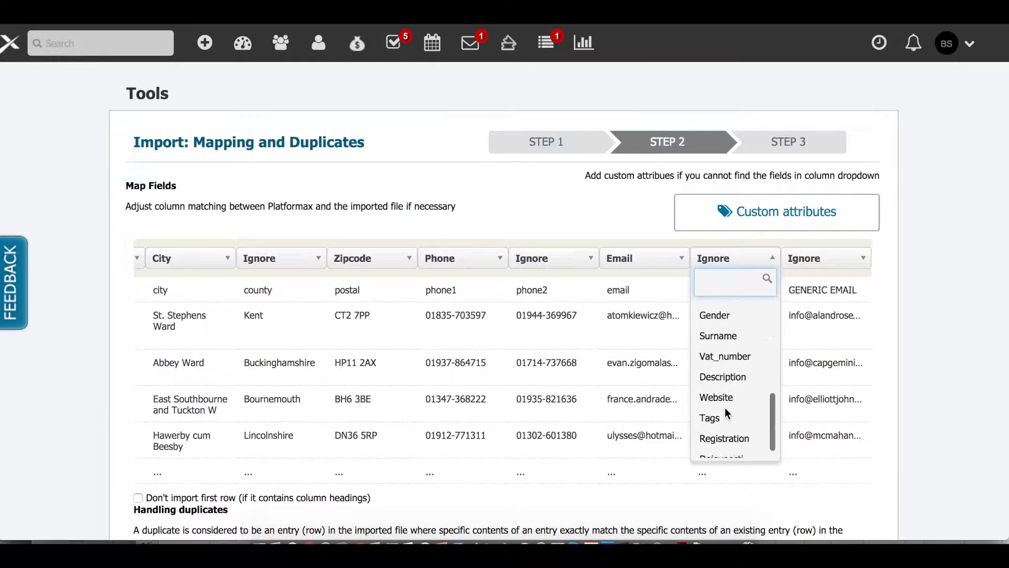
click(724, 398)
click(829, 259)
scroll(829, 363, down, 3)
click(825, 392)
scroll(824, 392, left, 1)
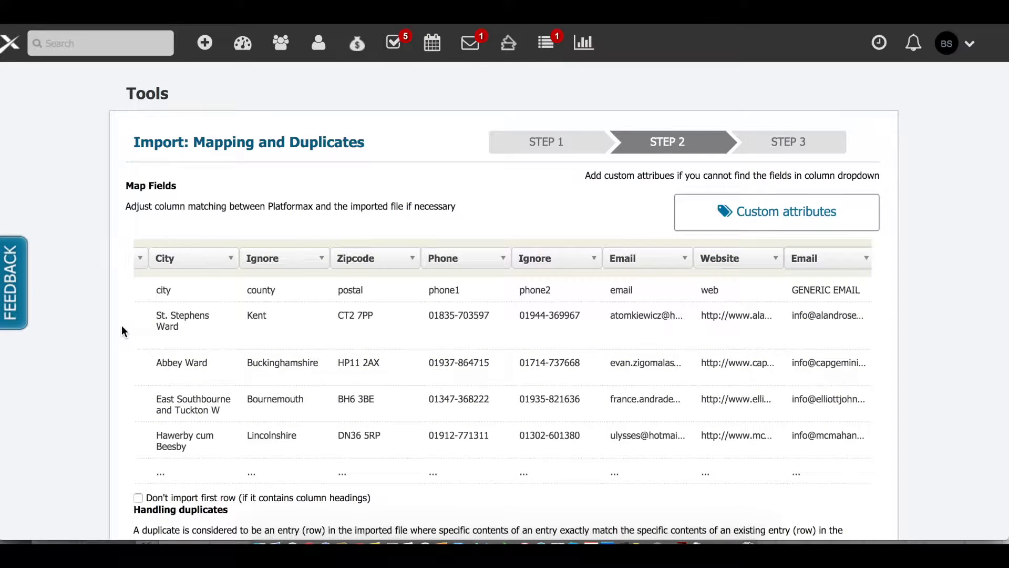
Exclude the first row with the column headings from the company import
scroll(121, 326, down, 3)
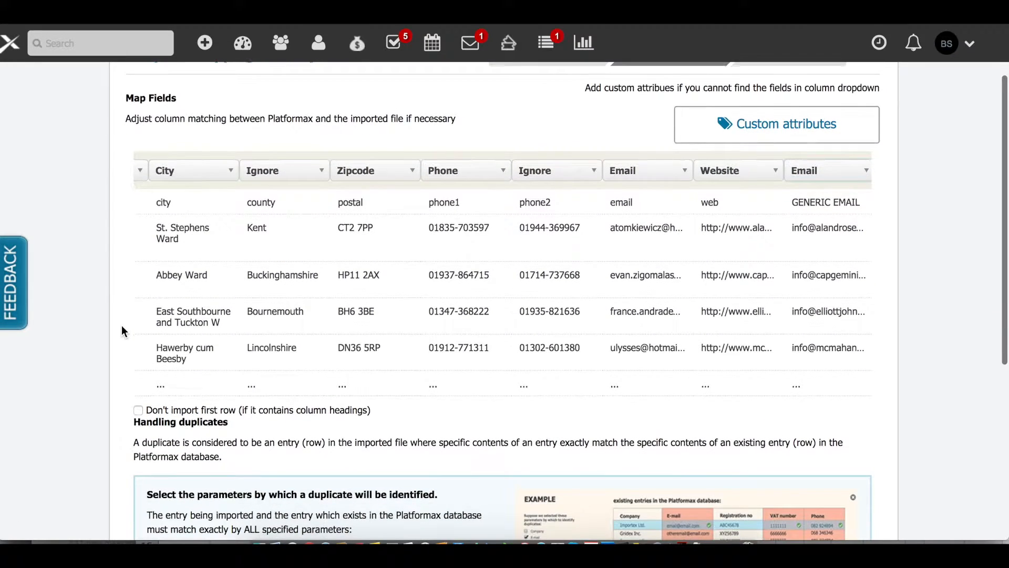
scroll(122, 328, down, 2)
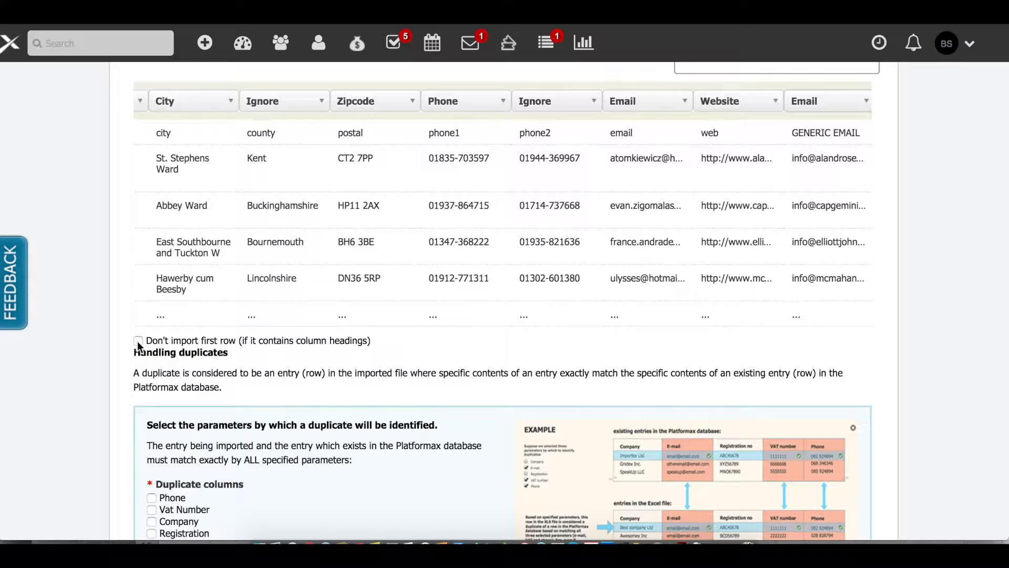
click(138, 342)
Identify duplicates by Company and set the duplicate action to Merge
scroll(134, 352, down, 3)
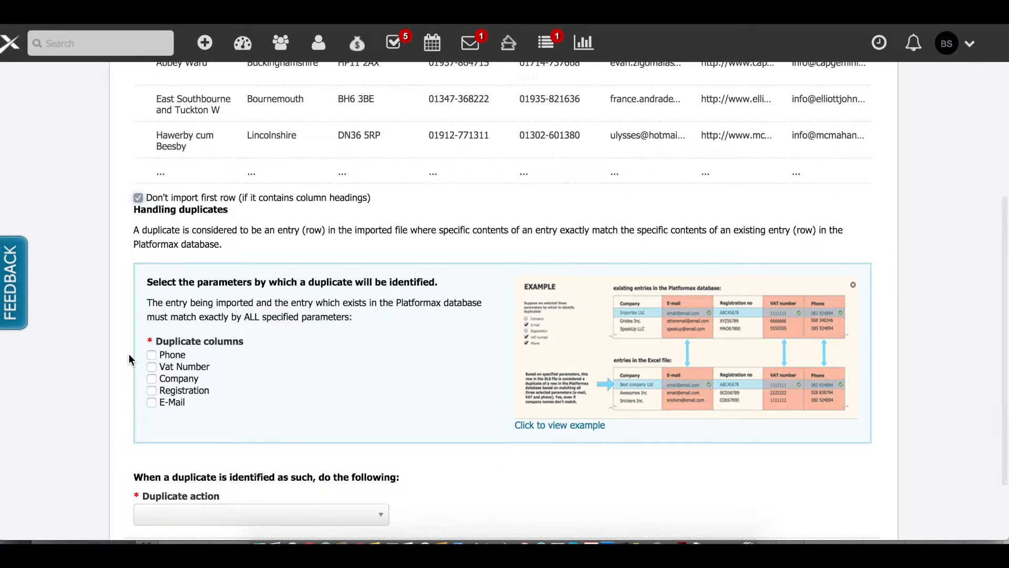
scroll(130, 359, down, 2)
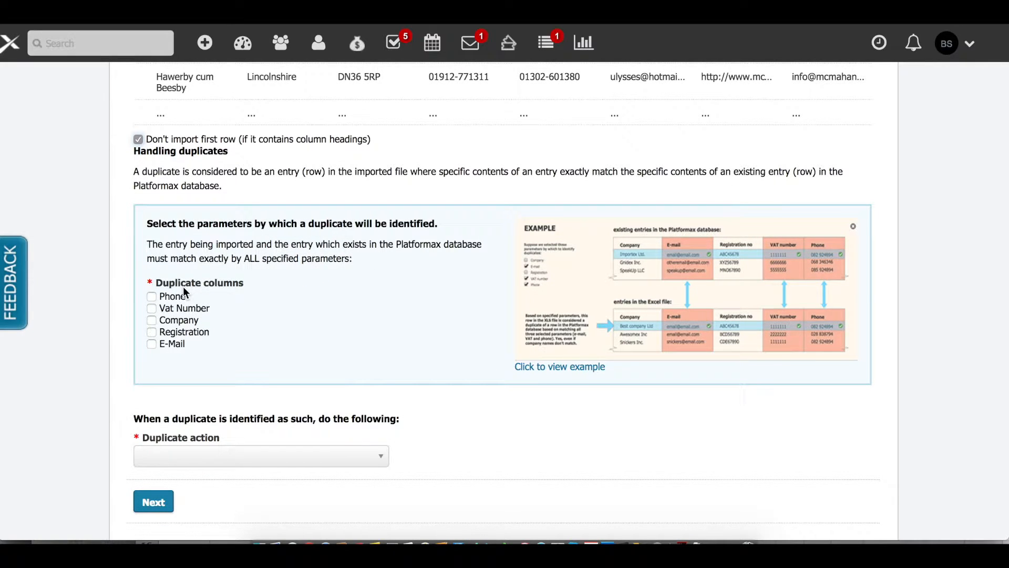
click(152, 320)
scroll(397, 364, down, 1)
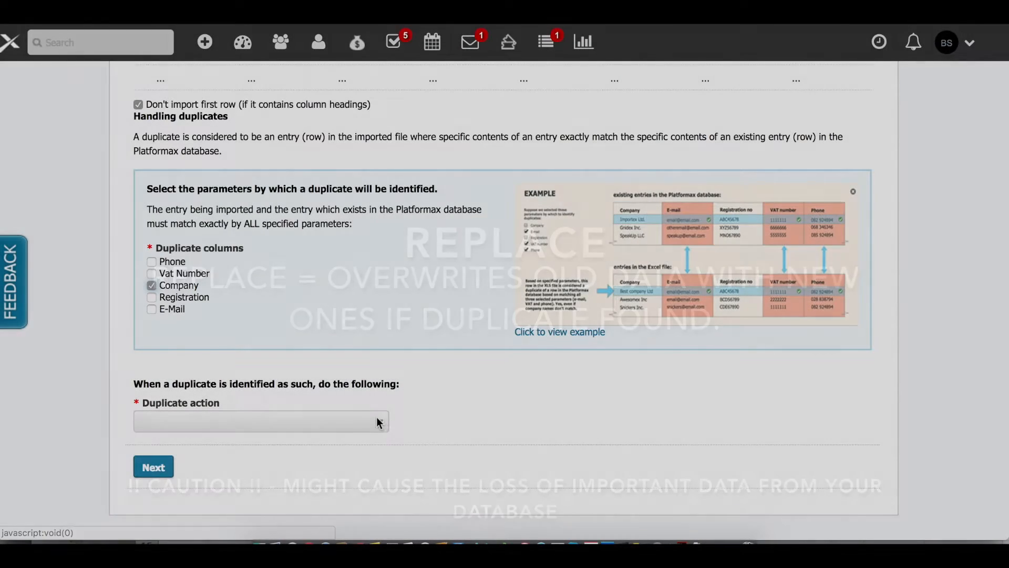
click(376, 419)
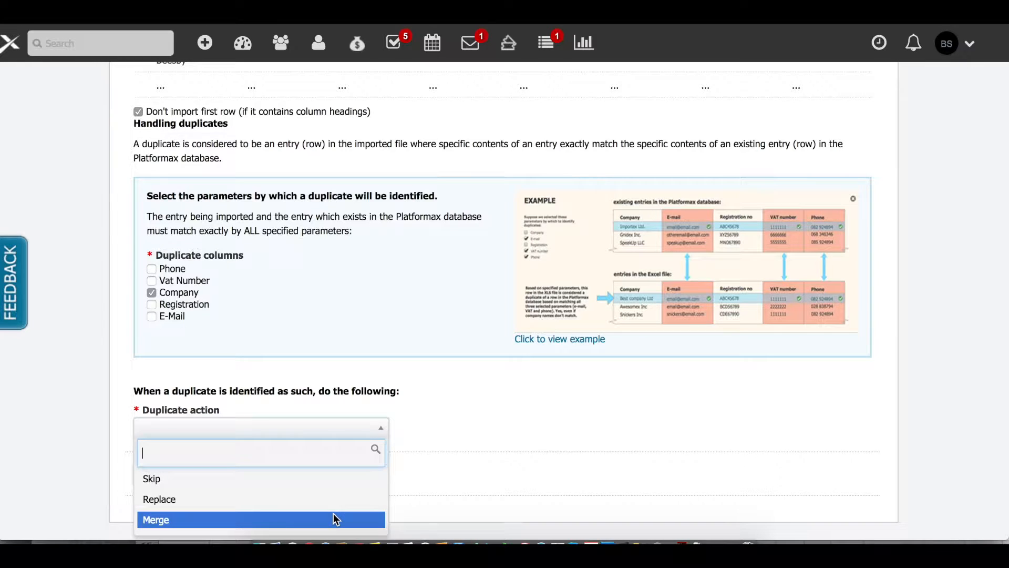
click(335, 519)
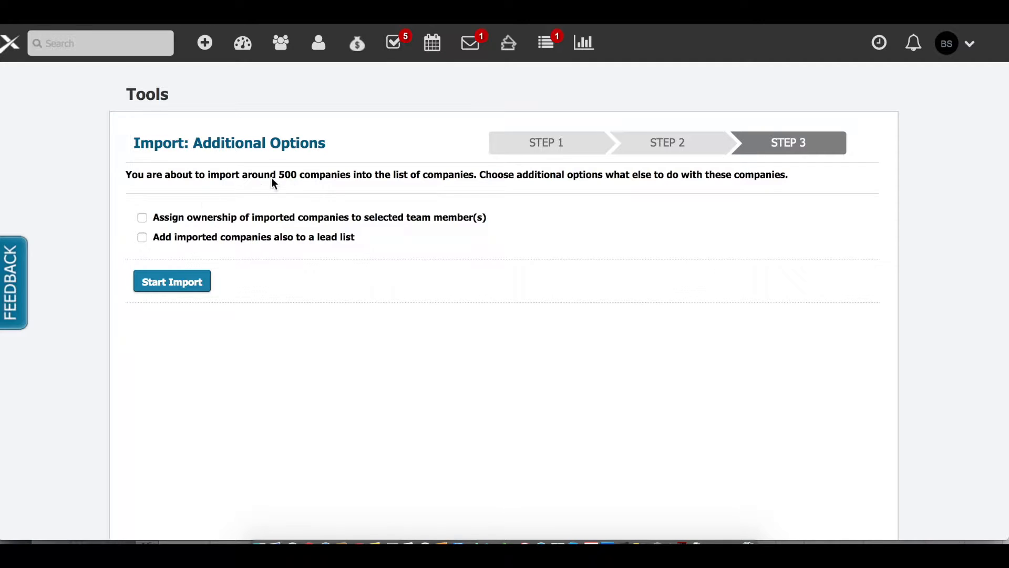
Assign ownership of the imported companies to a team member and start the company import
click(144, 217)
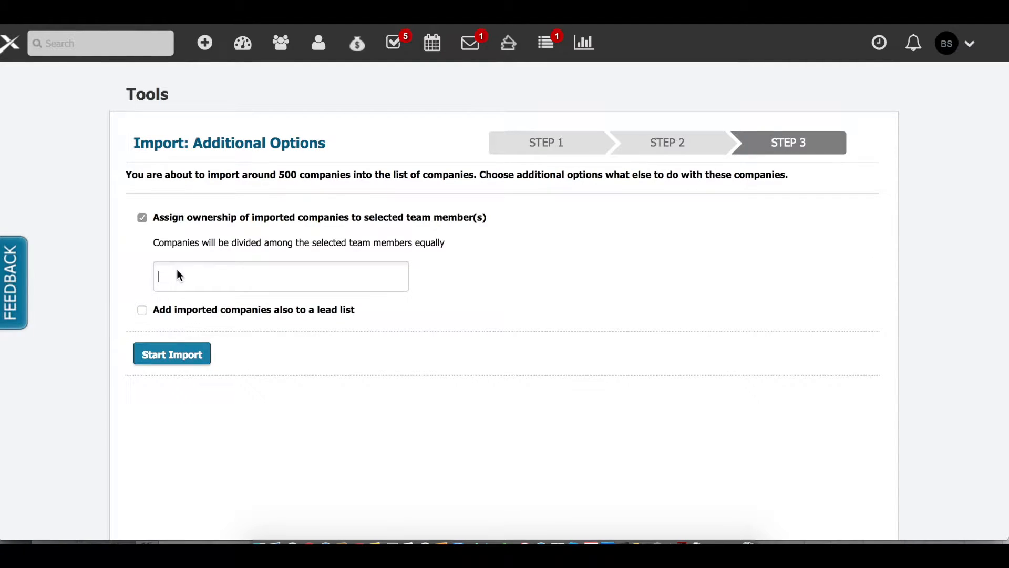
click(178, 273)
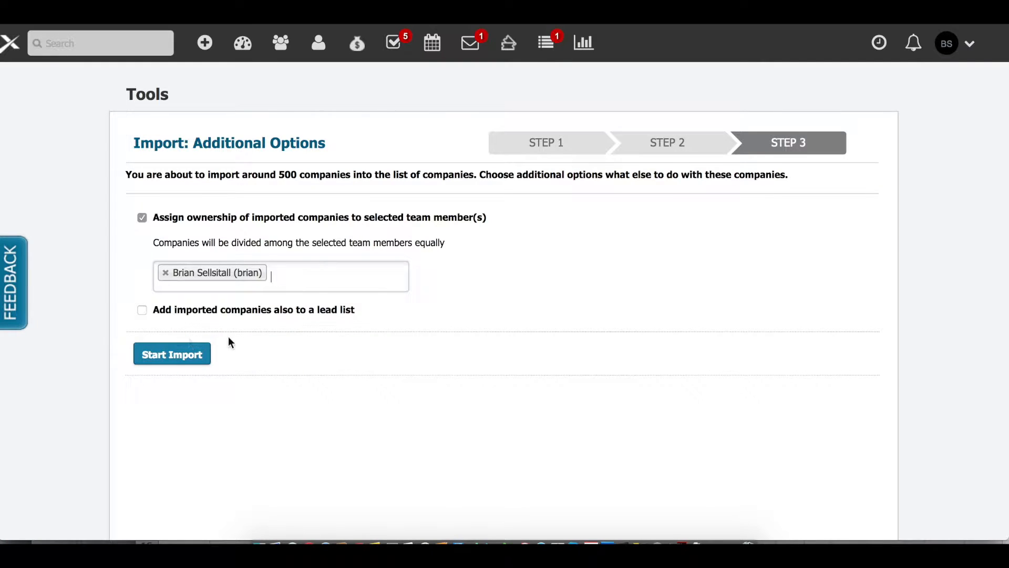
click(175, 353)
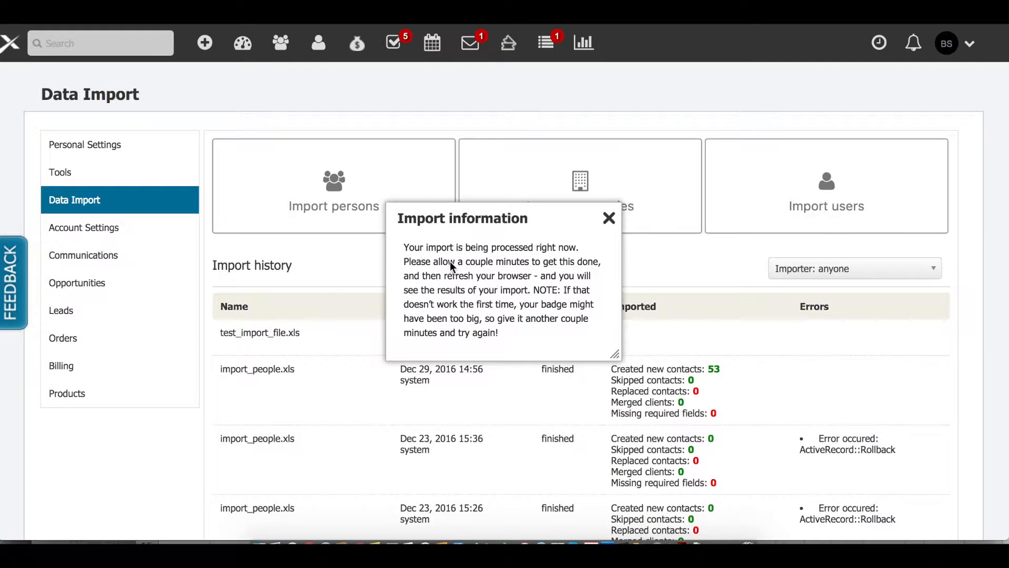
triple_click(408, 245)
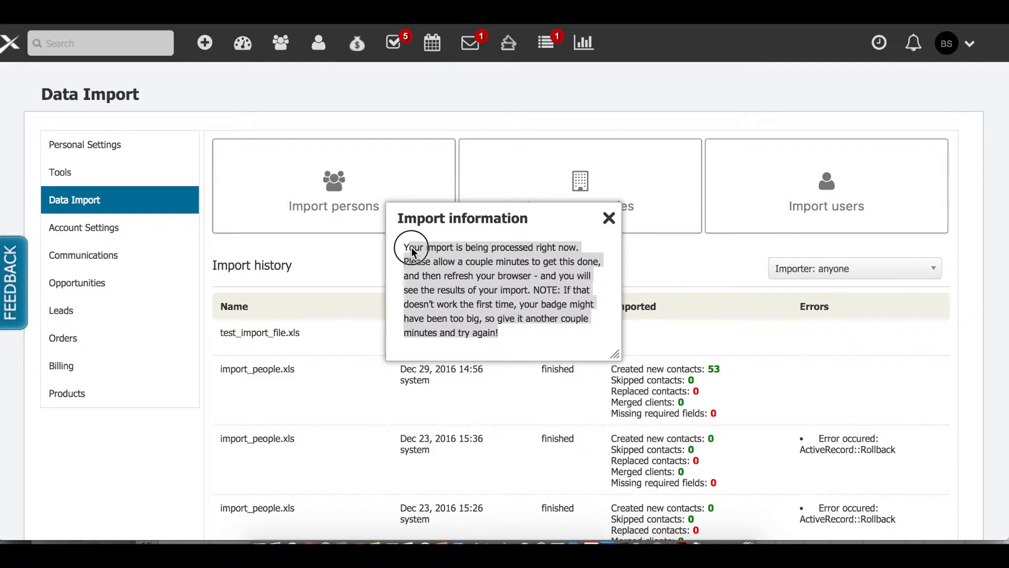
click(407, 244)
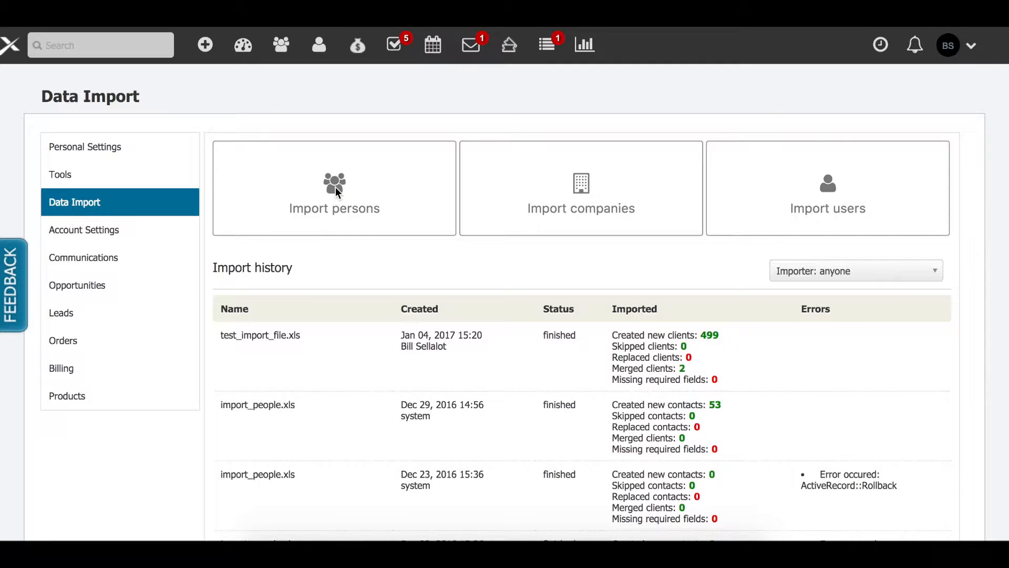
Start a persons import and upload test_import_file.xls as its data file
click(335, 188)
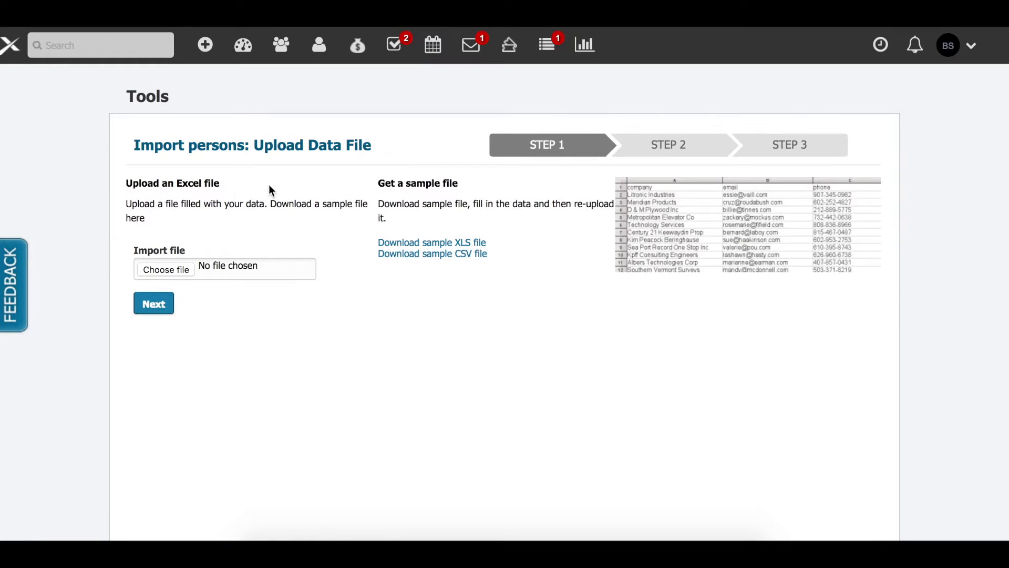
click(169, 271)
scroll(457, 197, down, 2)
click(452, 200)
double_click(452, 200)
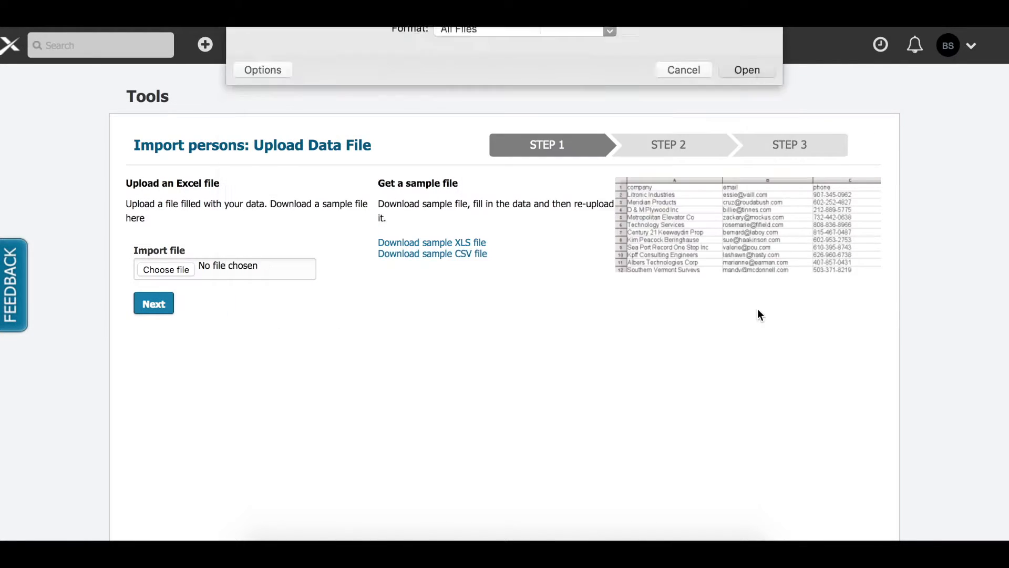
click(152, 304)
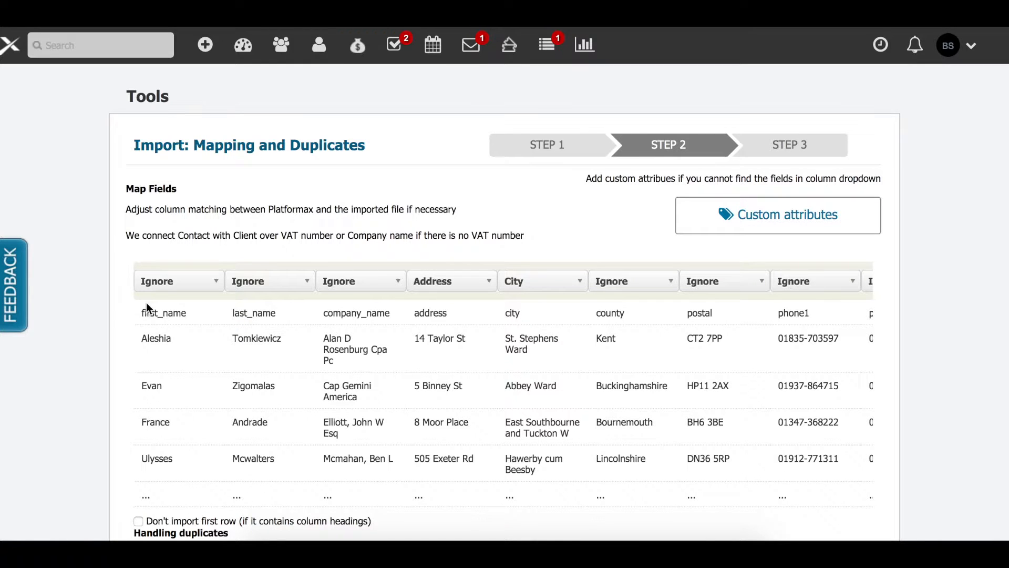
Map the first_name column to Name, last_name to Surname and company_name to Company
scroll(111, 302, down, 2)
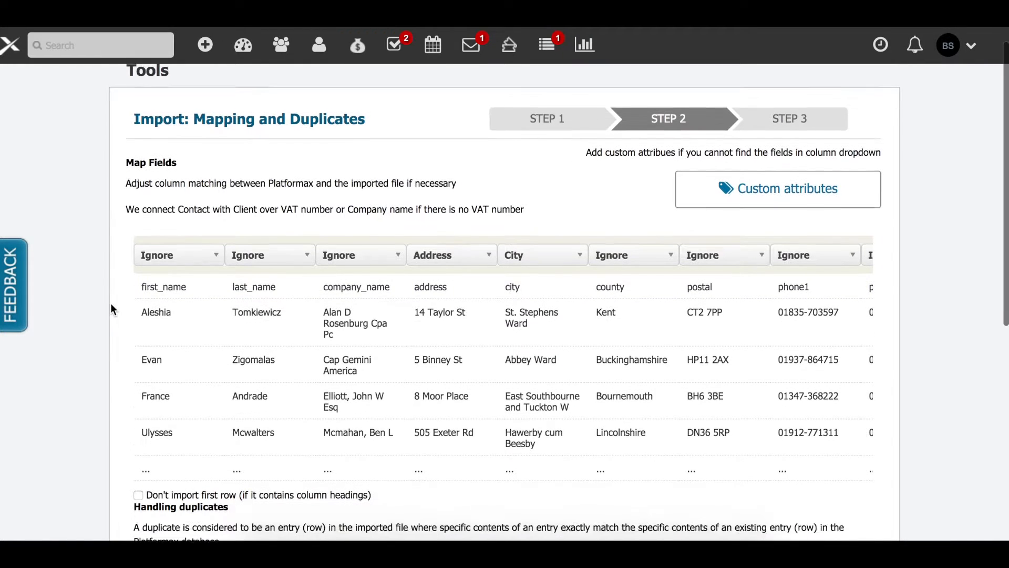
click(197, 220)
scroll(166, 291, down, 2)
click(158, 291)
click(287, 220)
scroll(272, 342, down, 2)
click(272, 344)
click(376, 222)
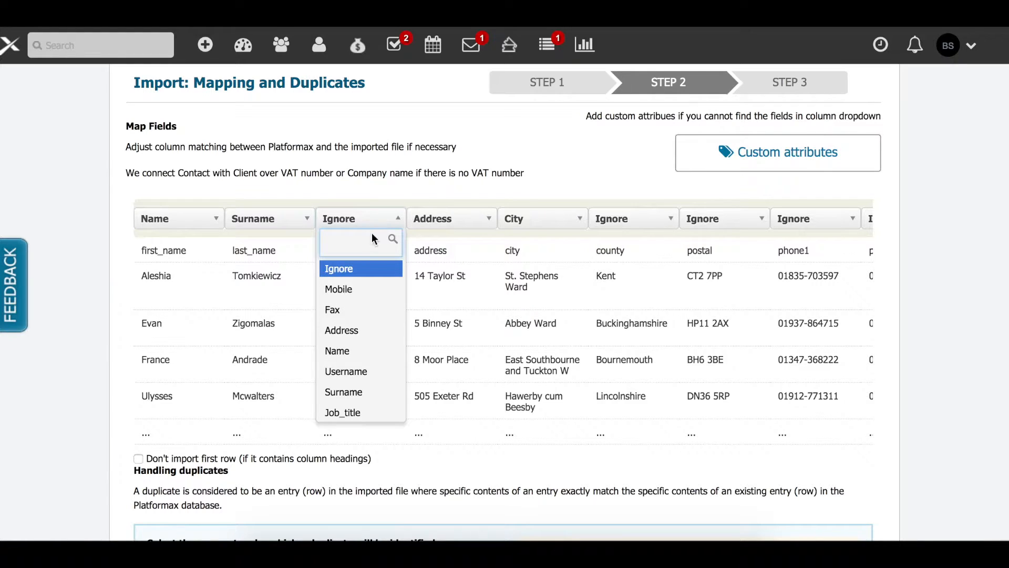
scroll(366, 315, down, 4)
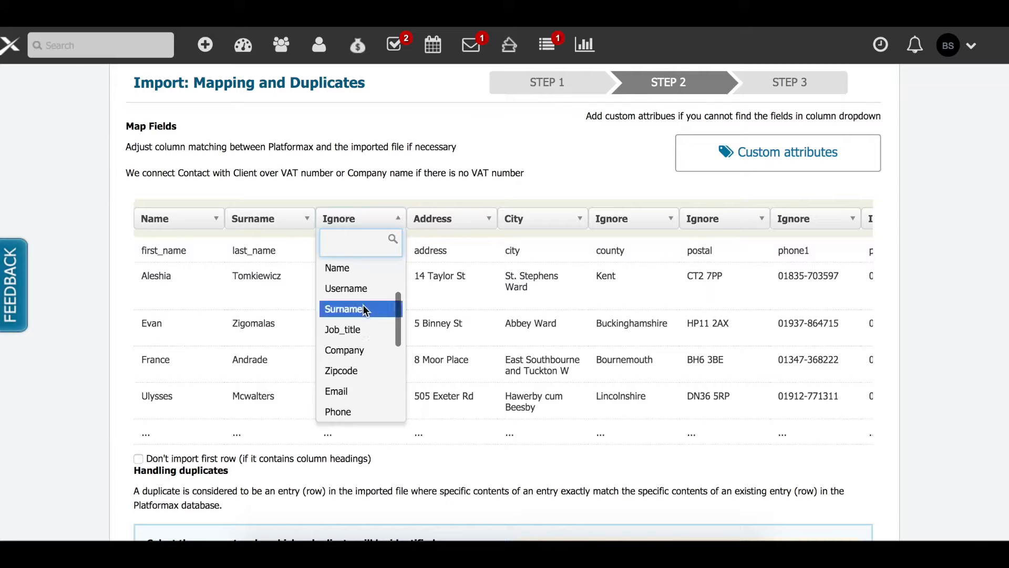
click(367, 346)
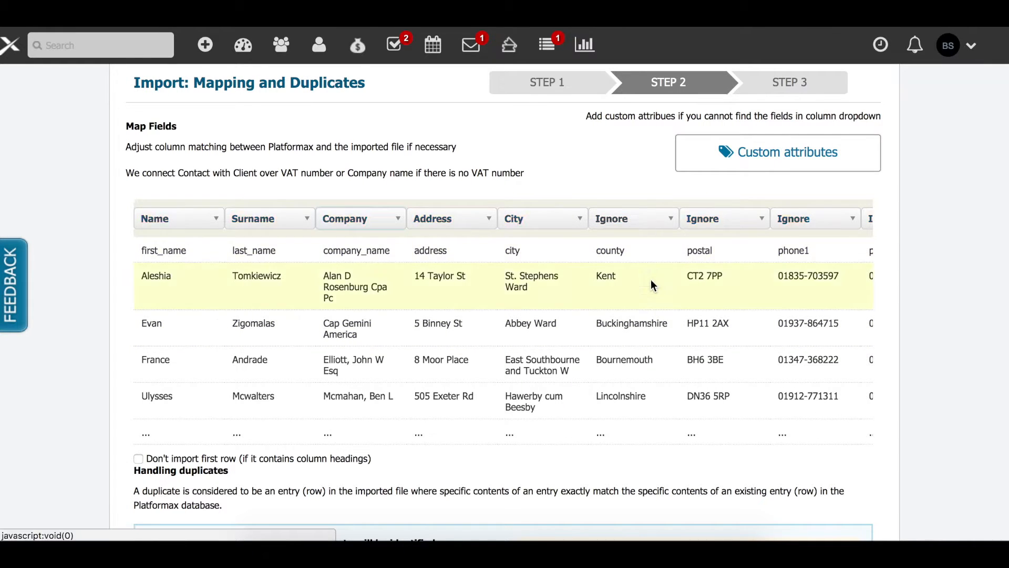
Map the postal column to Zipcode and the phone2 column to Phone for the persons import
scroll(653, 219, right, 3)
click(566, 219)
scroll(559, 315, down, 3)
click(559, 362)
scroll(699, 248, right, 2)
click(693, 219)
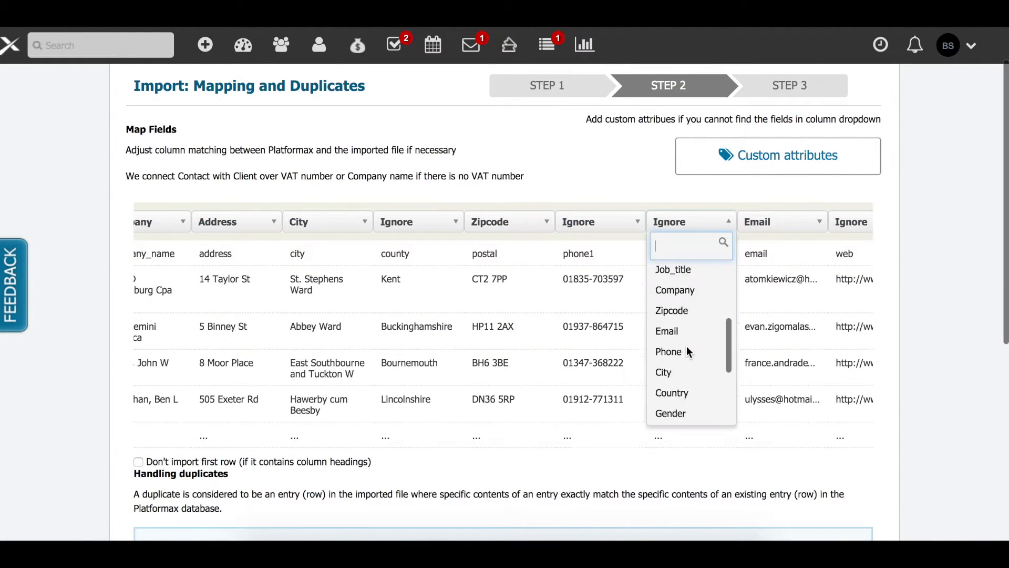
click(686, 360)
scroll(710, 331, right, 2)
scroll(710, 331, right, 2)
click(664, 224)
scroll(657, 336, down, 2)
click(654, 387)
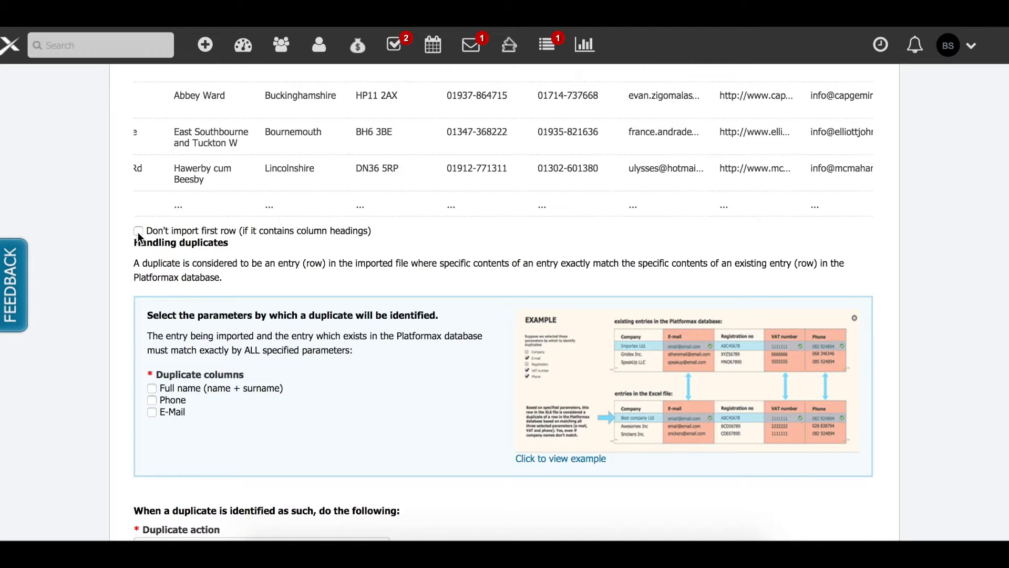
Exclude the heading row from the persons import and set duplicates matched by Full name (name + surname) to Skip
click(139, 233)
scroll(128, 294, down, 3)
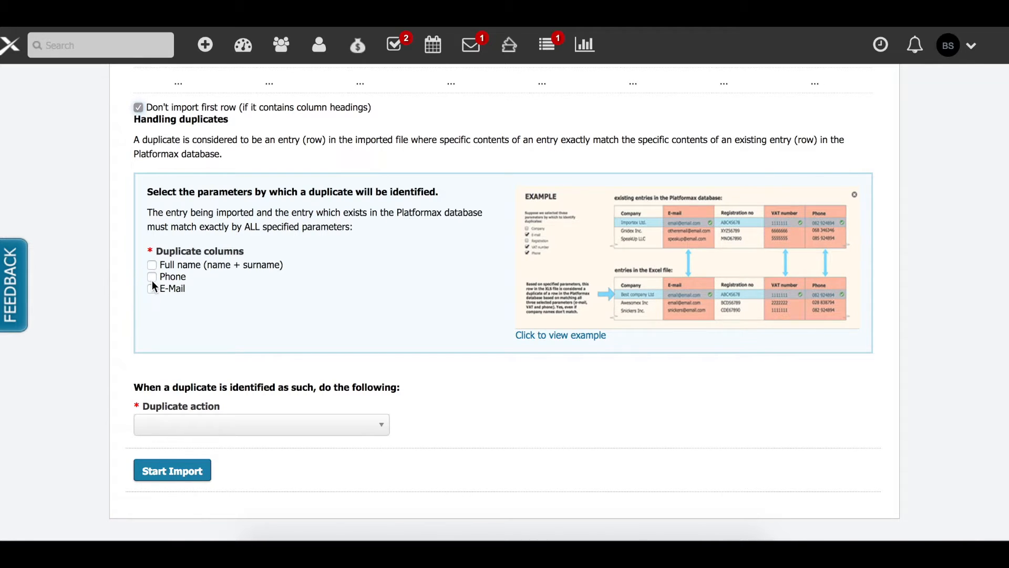
click(154, 267)
click(331, 427)
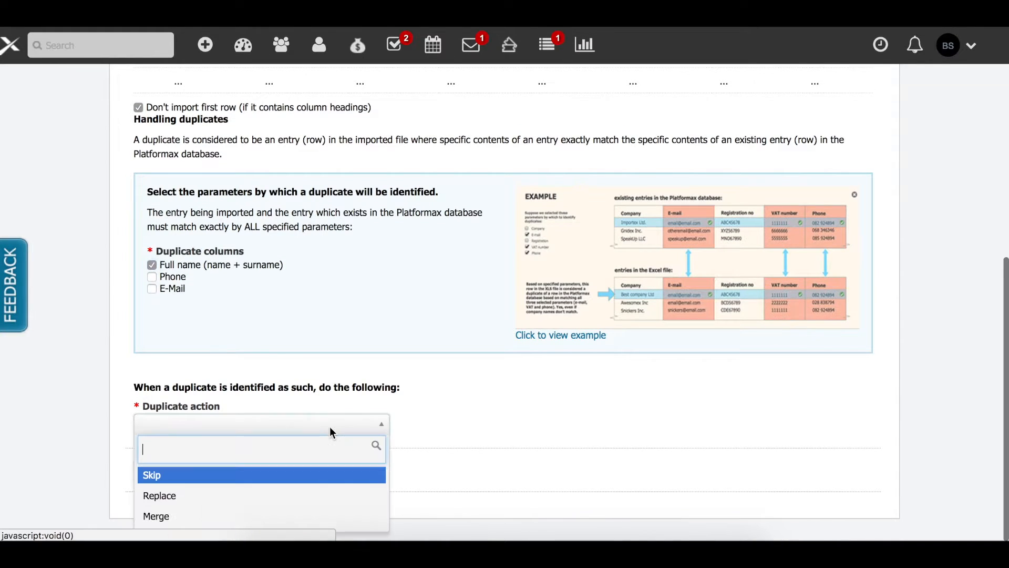
click(287, 479)
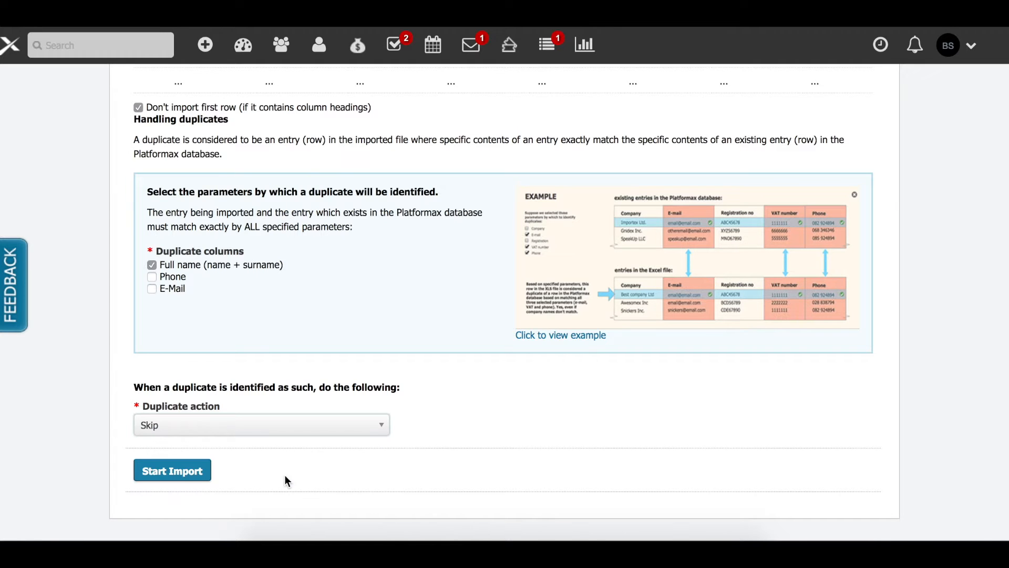
Start the persons import without assigning ownership or adding the persons to a lead list
click(164, 479)
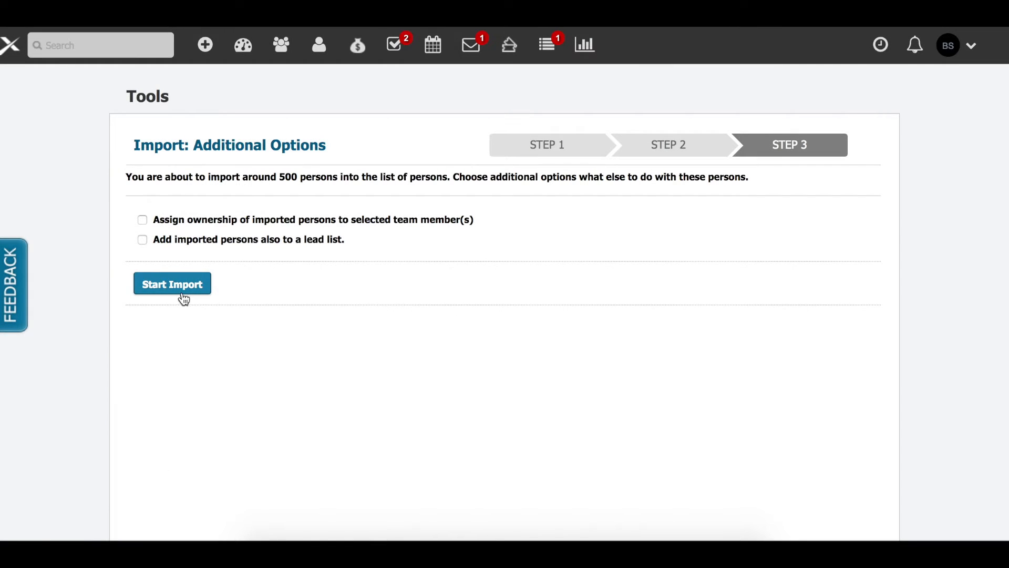
click(157, 281)
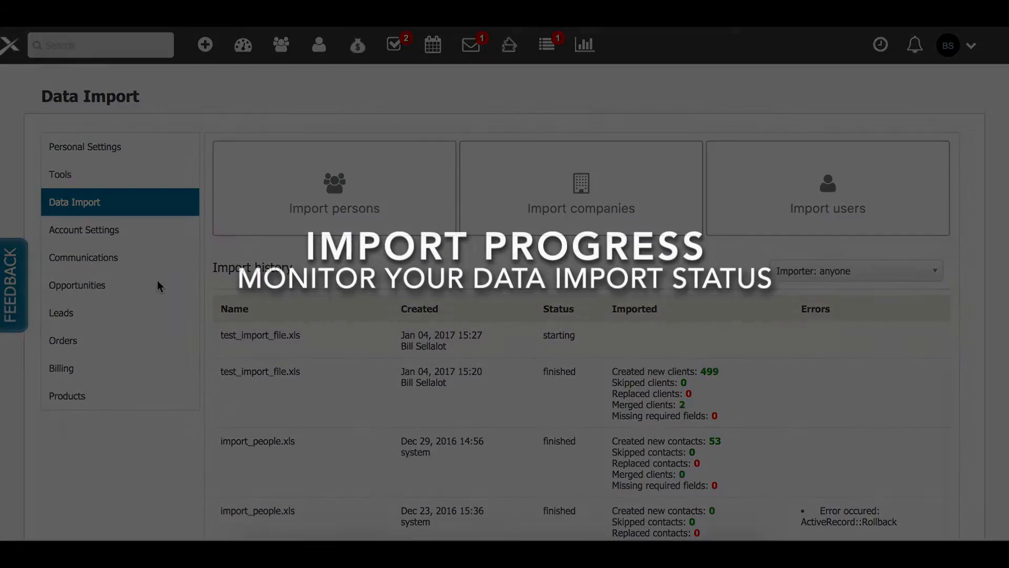